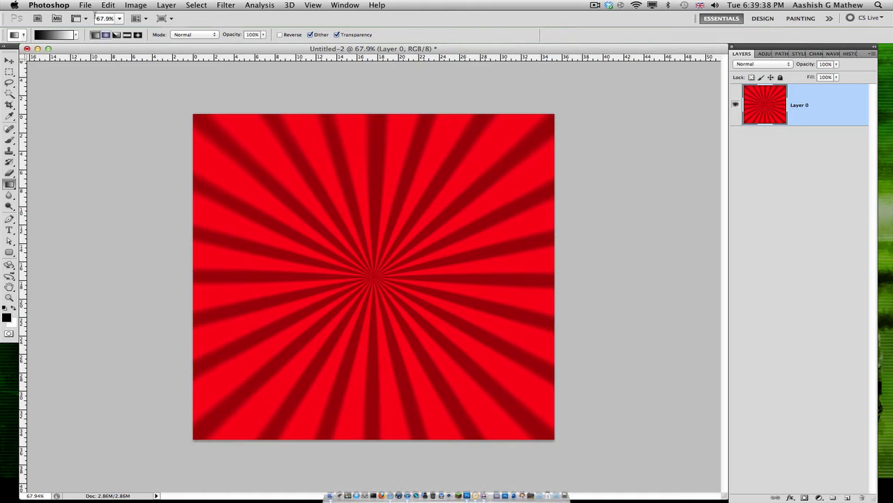
Create a new blank document 500 pixels wide and 500 pixels high.
left_click(85, 5)
left_click(96, 17)
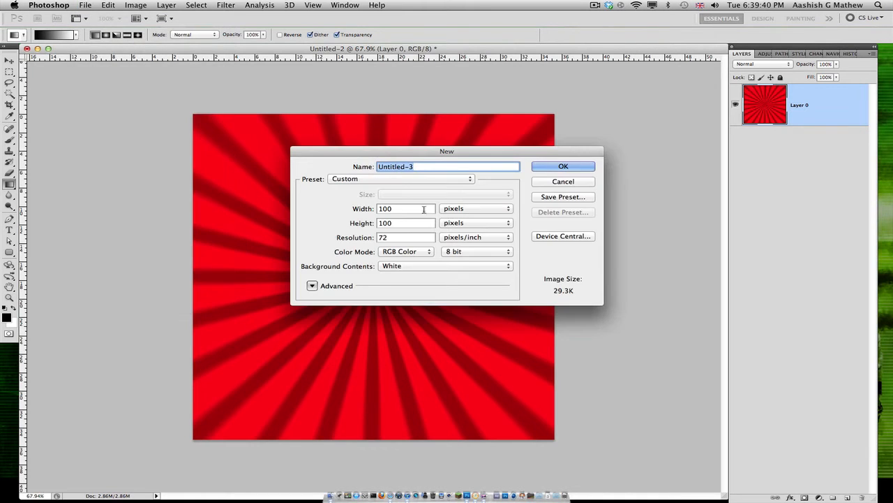
key("Tab")
type("500")
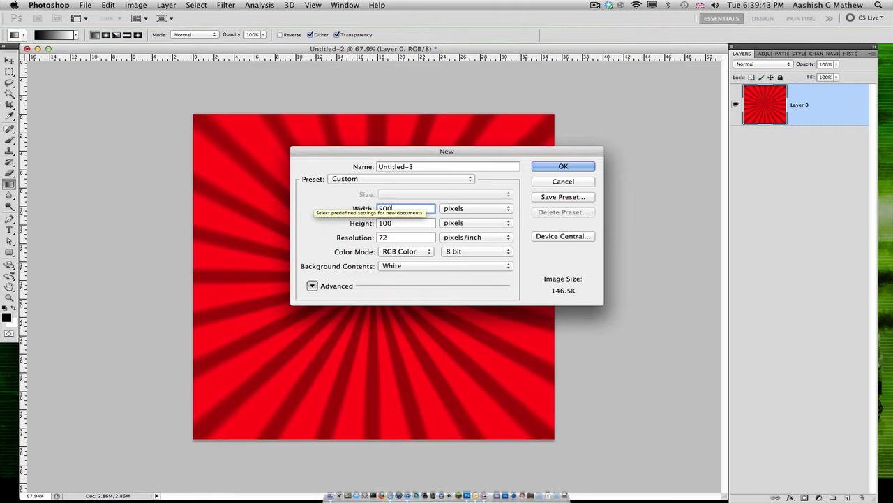
key("Tab")
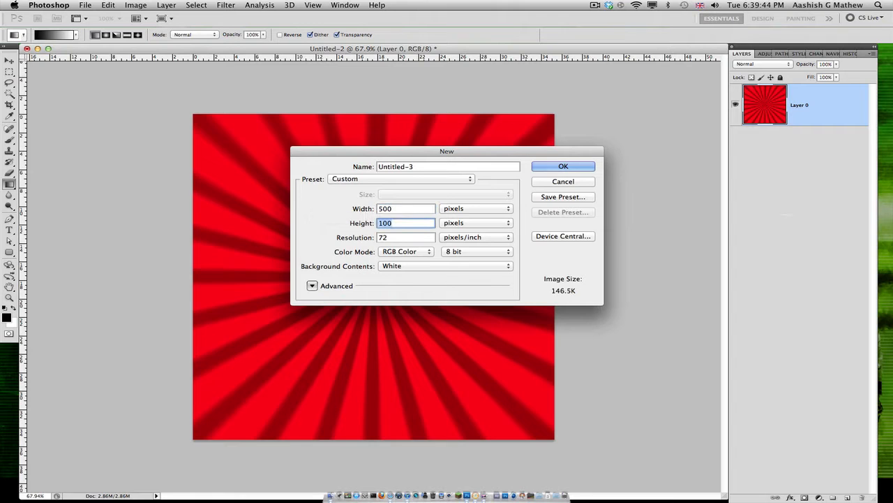
type("500")
key("Return")
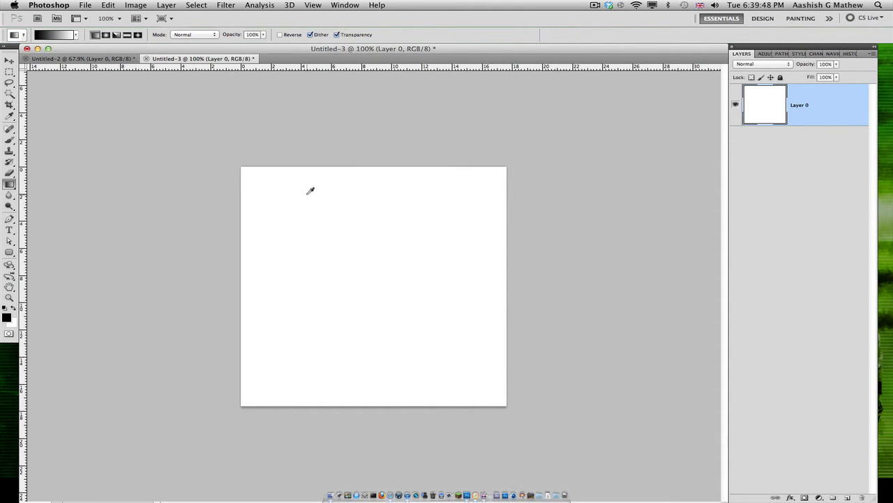
Set the foreground color to a bright blue, #007eff.
key("super+0")
scroll(308, 196, "down", 1)
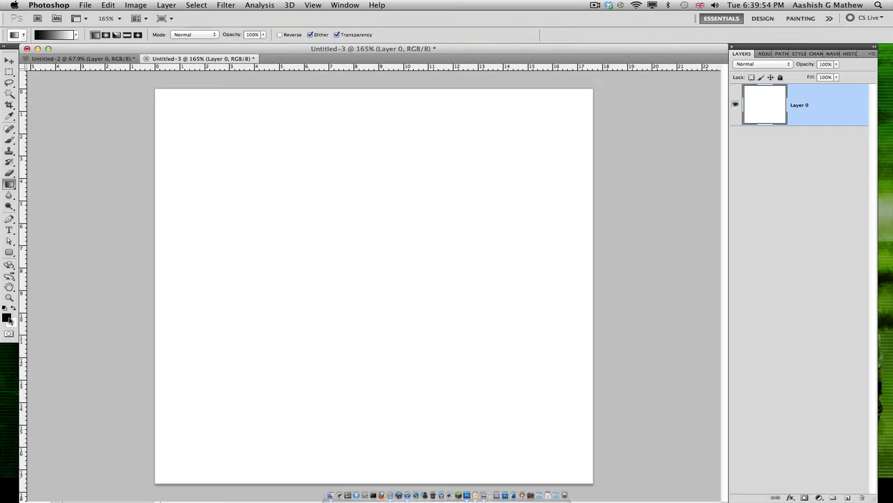
left_click(7, 317)
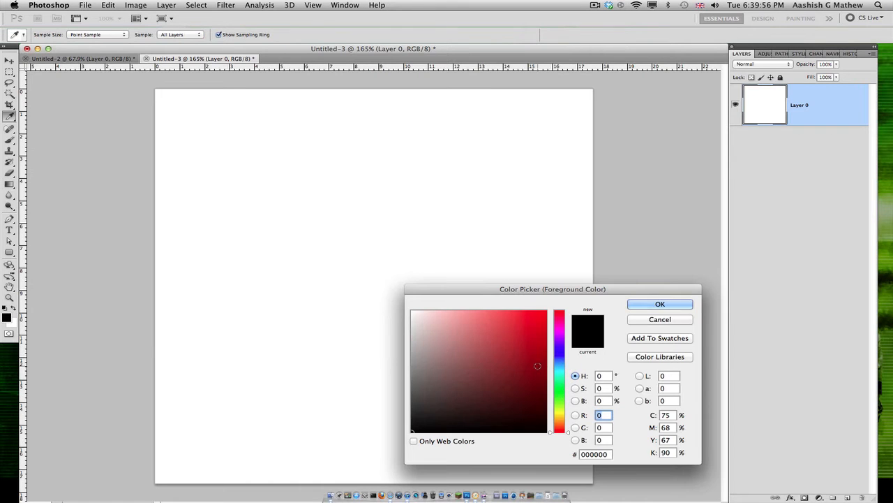
left_click(559, 359)
left_click_drag(559, 359, 559, 362)
left_click_drag(536, 325, 582, 306)
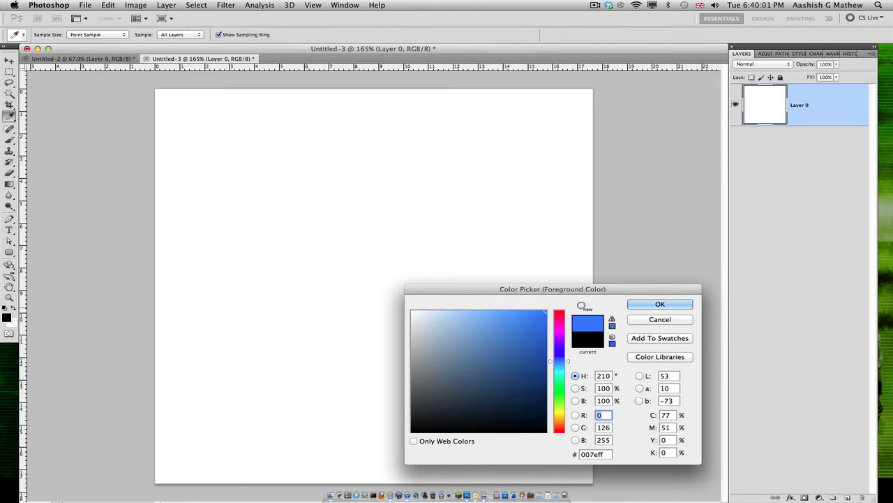
left_click(649, 304)
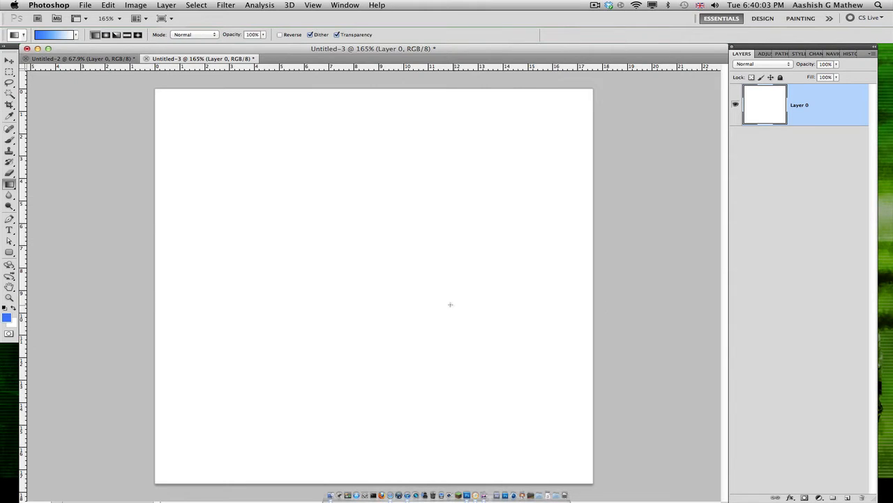
Set the background color to a dark blue, about #00289c, keeping the bright blue as the foreground color.
left_click(13, 308)
left_click(9, 318)
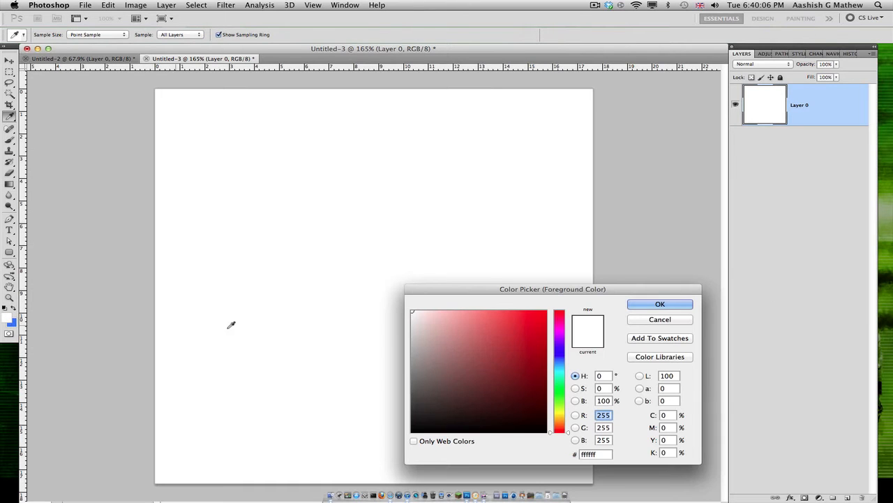
left_click_drag(559, 365, 559, 356)
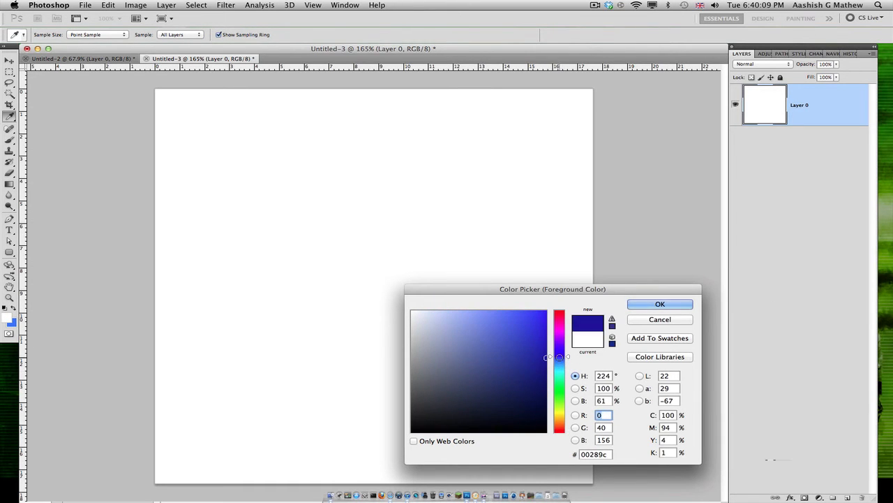
left_click(634, 305)
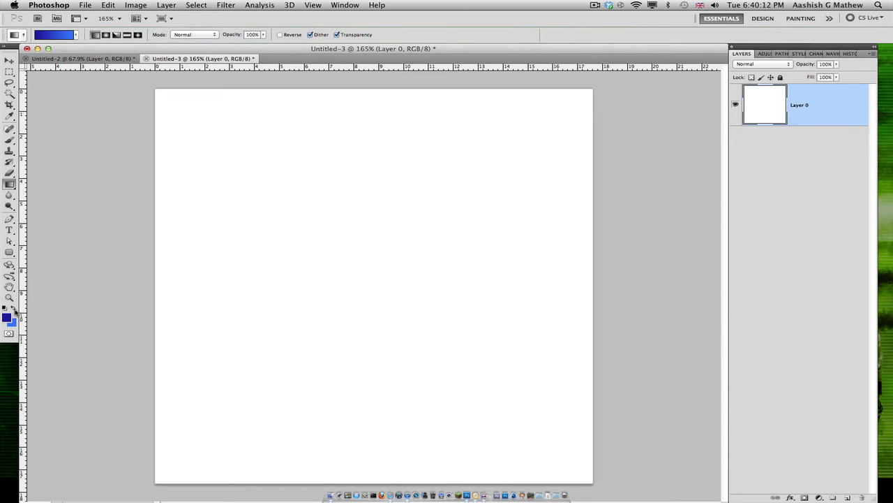
left_click(13, 308)
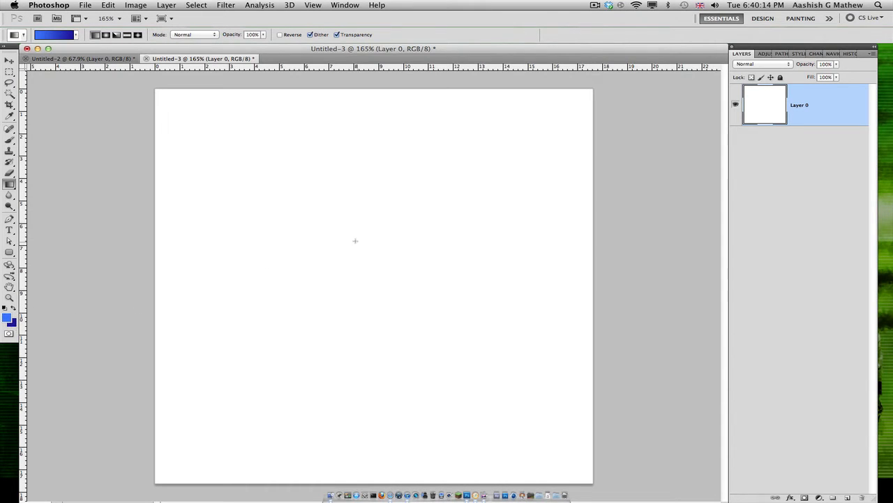
Fill the canvas with a vertical linear gradient from bright blue at the top edge to dark blue at the bottom edge.
right_click(9, 186)
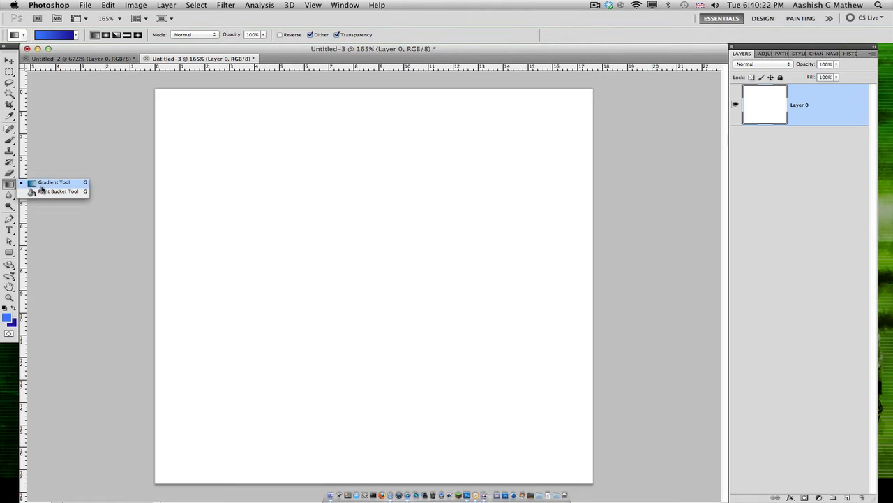
left_click(56, 185)
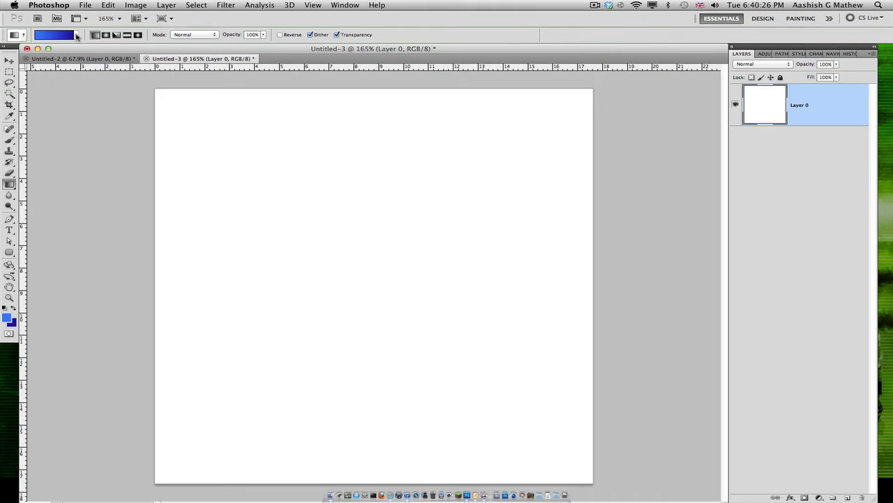
left_click(77, 35)
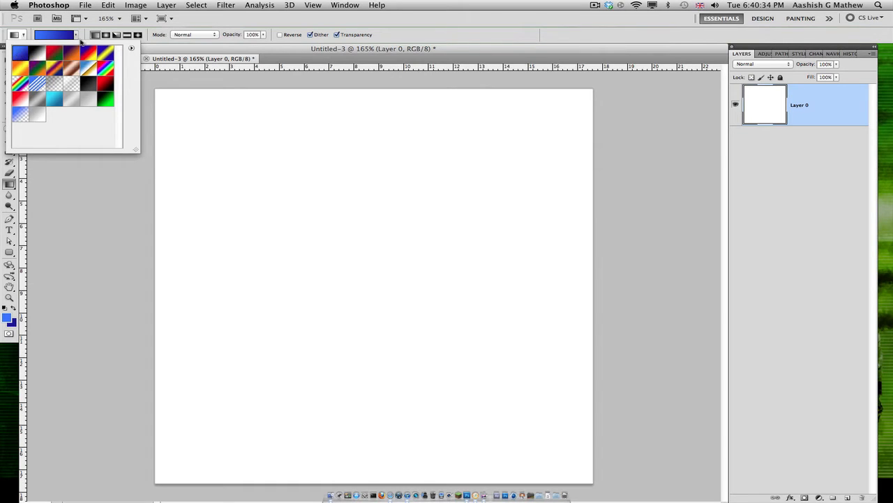
left_click(82, 40)
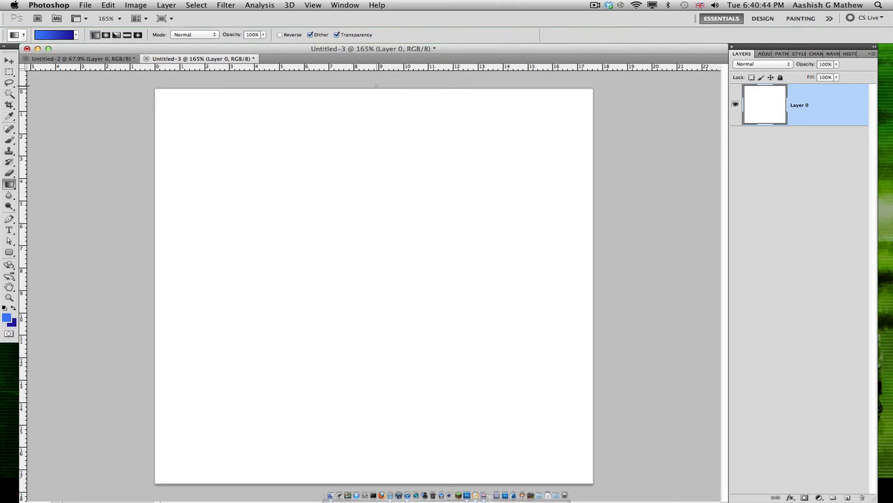
left_click_drag(376, 85, 375, 311)
left_click_drag(387, 362, 392, 488)
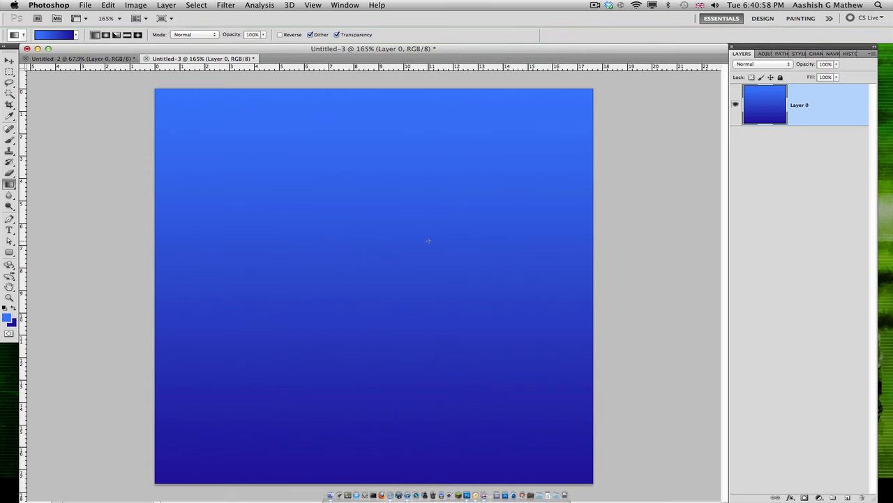
Apply the Wave filter with 5 generators, wavelength 20 to 21, amplitude 1 to 999, 100% scale, Sine type and Repeat Edge Pixels.
left_click(225, 5)
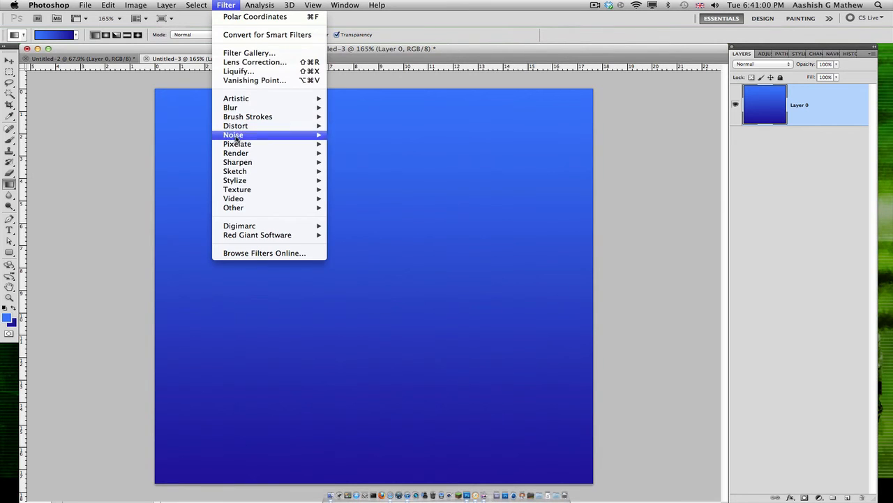
mouse_move(244, 143)
mouse_move(247, 127)
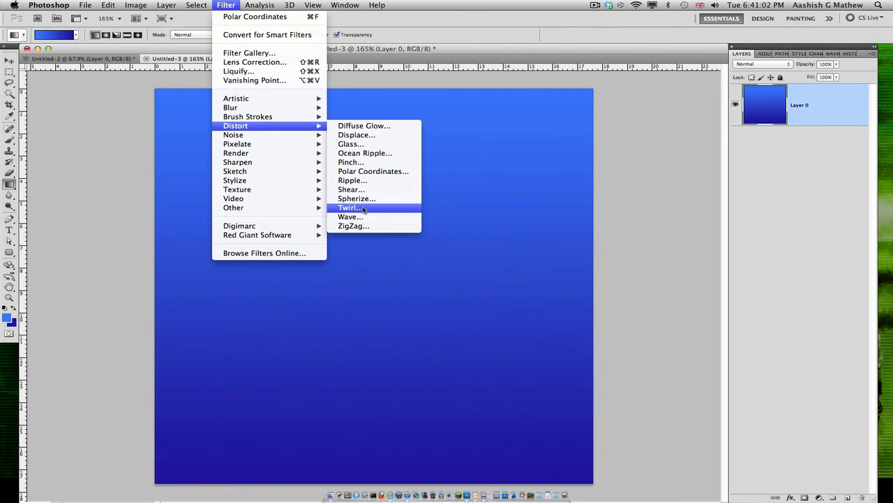
left_click(350, 217)
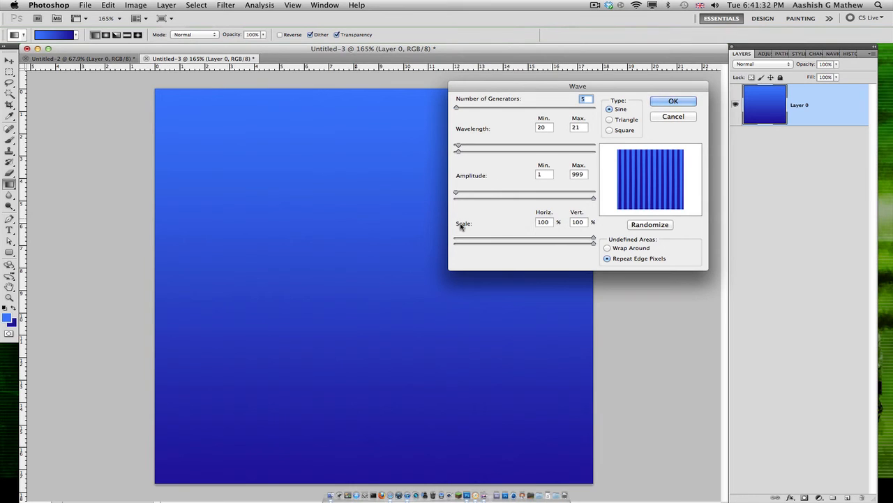
left_click_drag(593, 239, 617, 240)
left_click(660, 103)
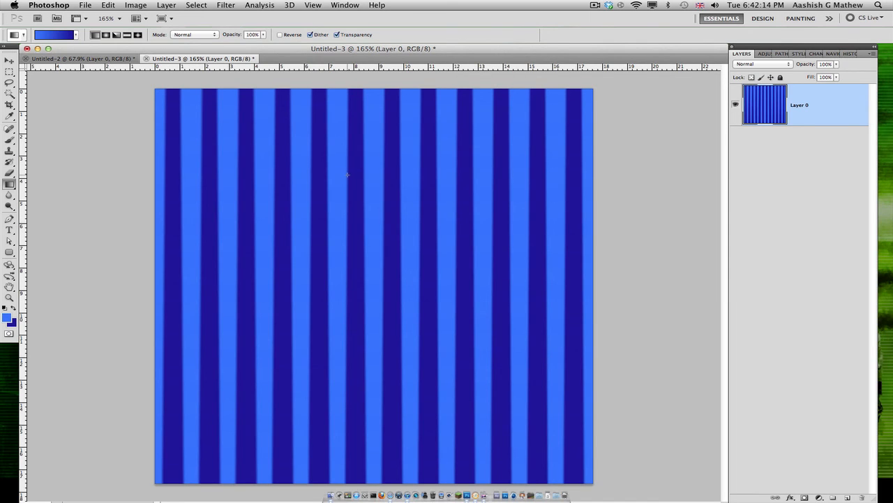
Apply the Polar Coordinates filter to the striped layer using Rectangular to Polar.
left_click(227, 4)
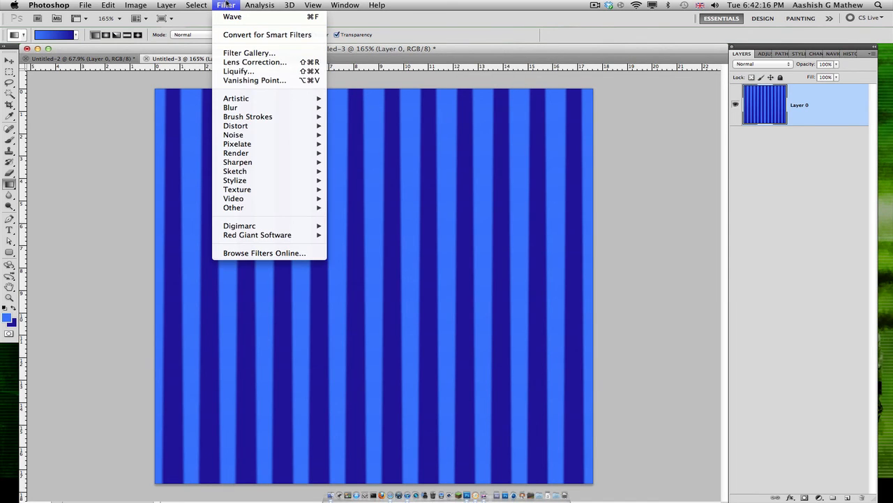
mouse_move(235, 126)
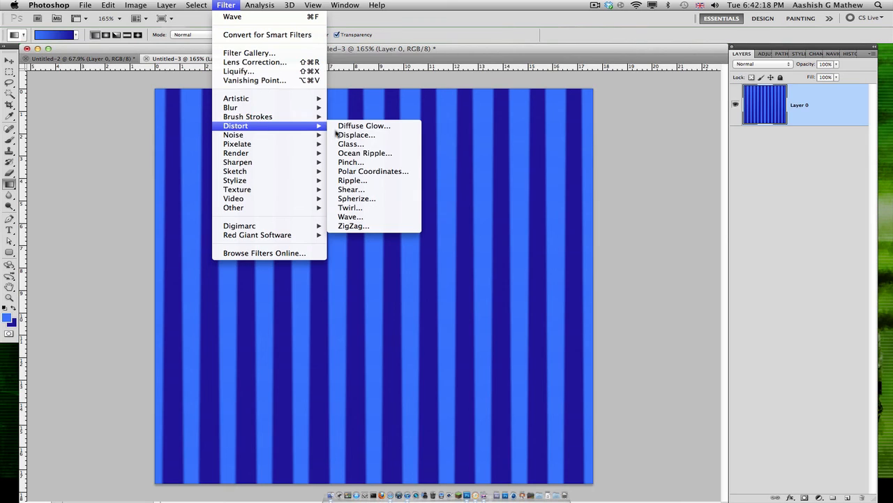
left_click(381, 175)
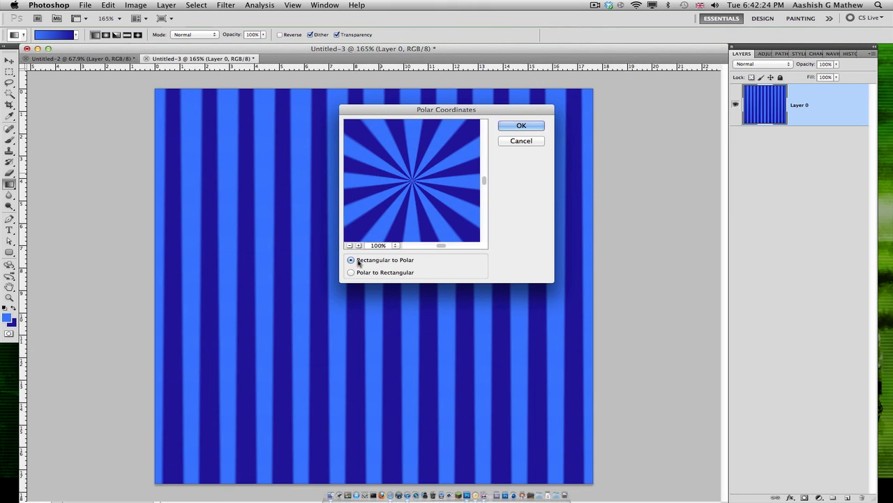
left_click(363, 272)
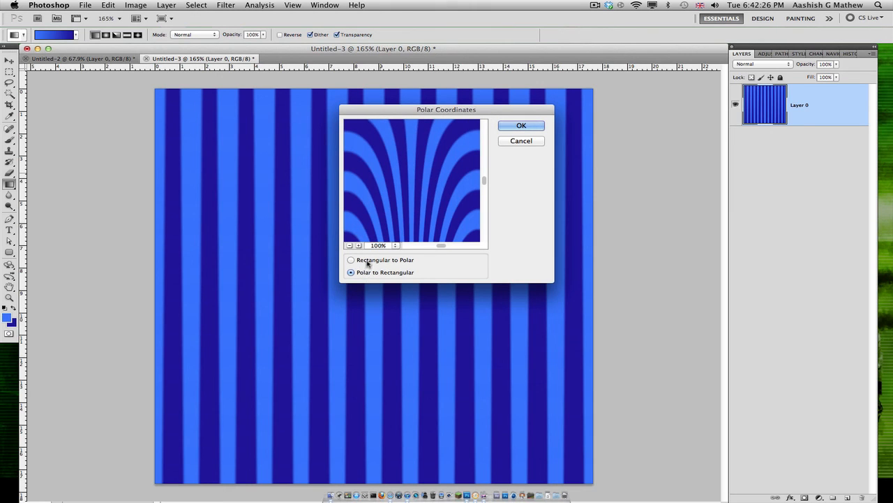
left_click(359, 259)
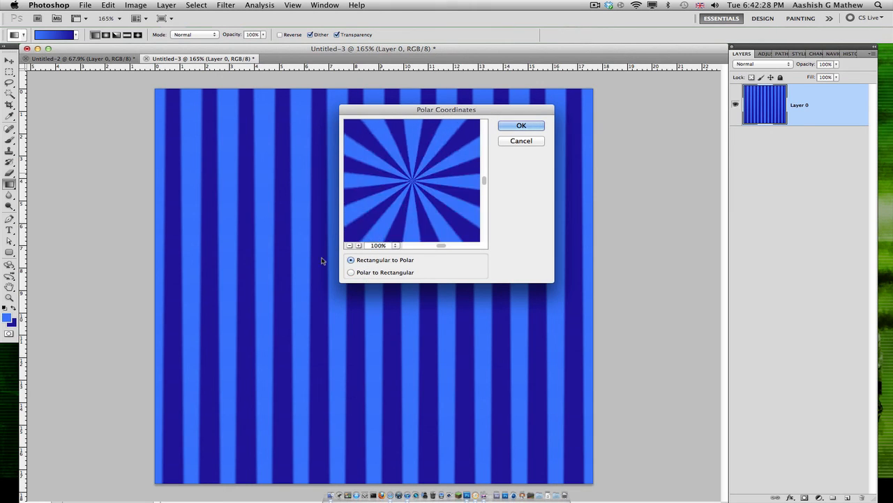
left_click(521, 126)
scroll(391, 193, "down", 4)
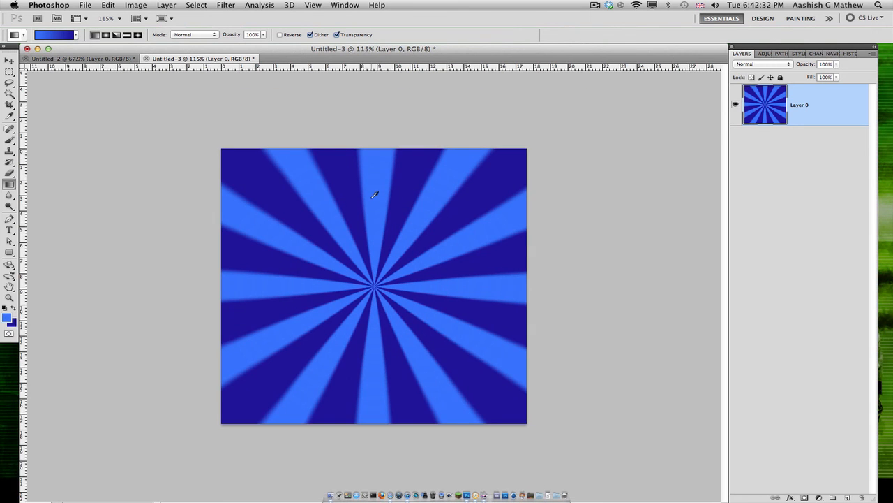
scroll(377, 194, "up", 5)
scroll(330, 279, "down", 3)
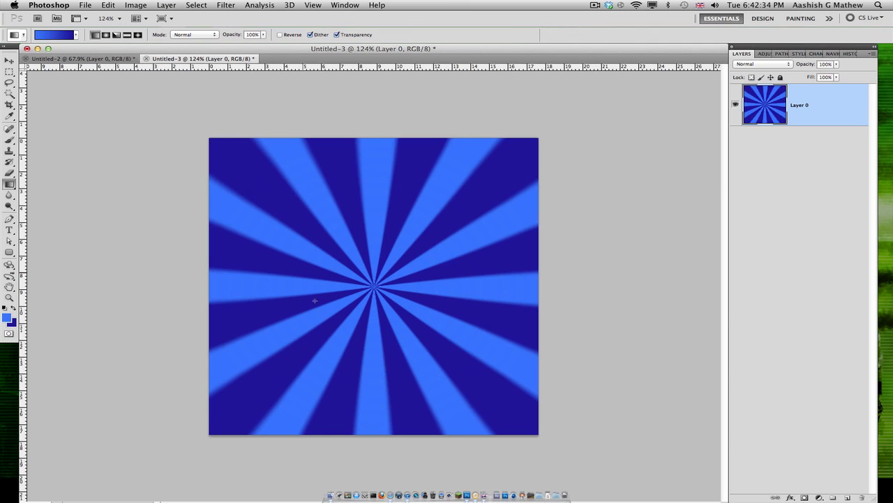